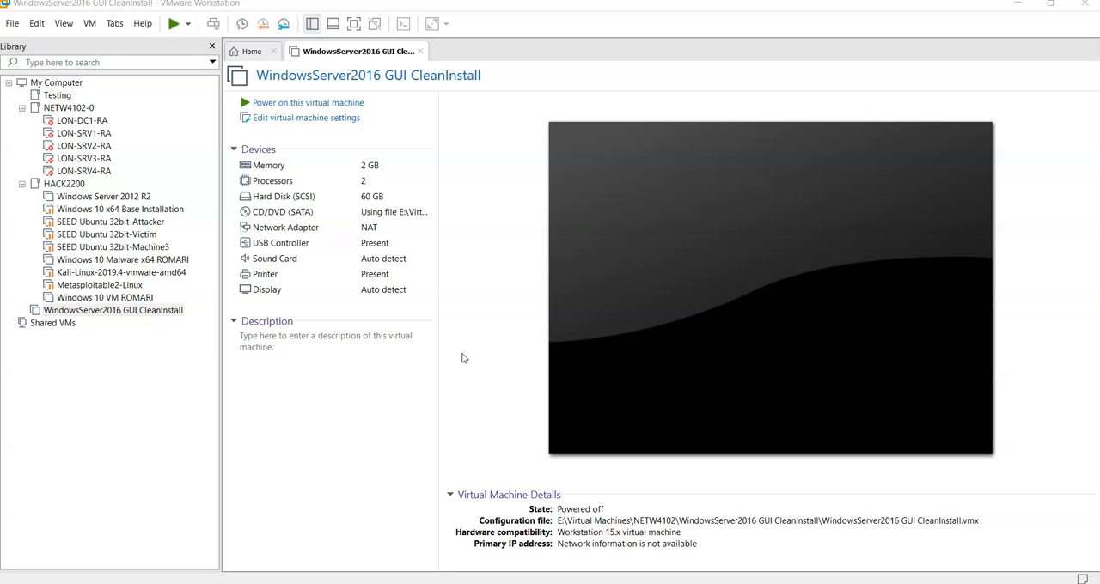
Step: Create a full clone of the WindowsServer2016 GUI CleanInstall virtual machine named WindowsServer2016ContainerHost
left_click(458, 365)
right_click(112, 311)
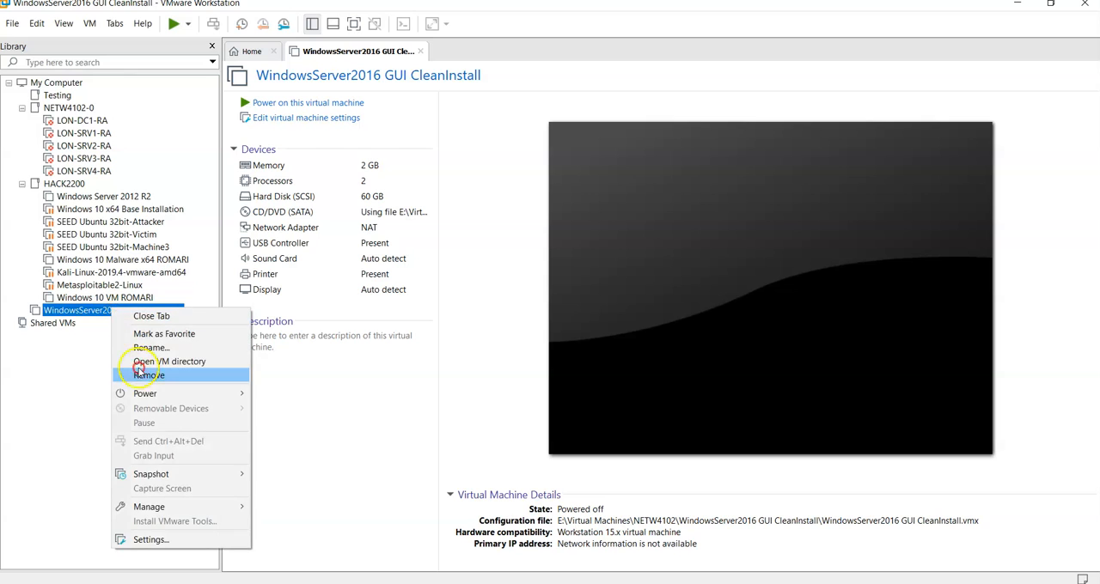
left_click(173, 508)
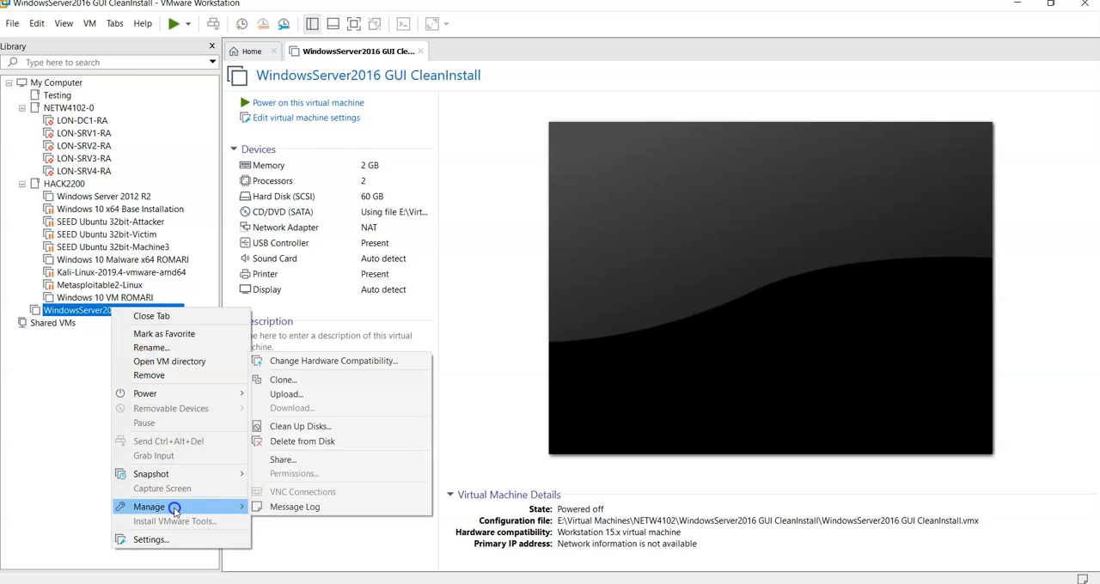
left_click(284, 380)
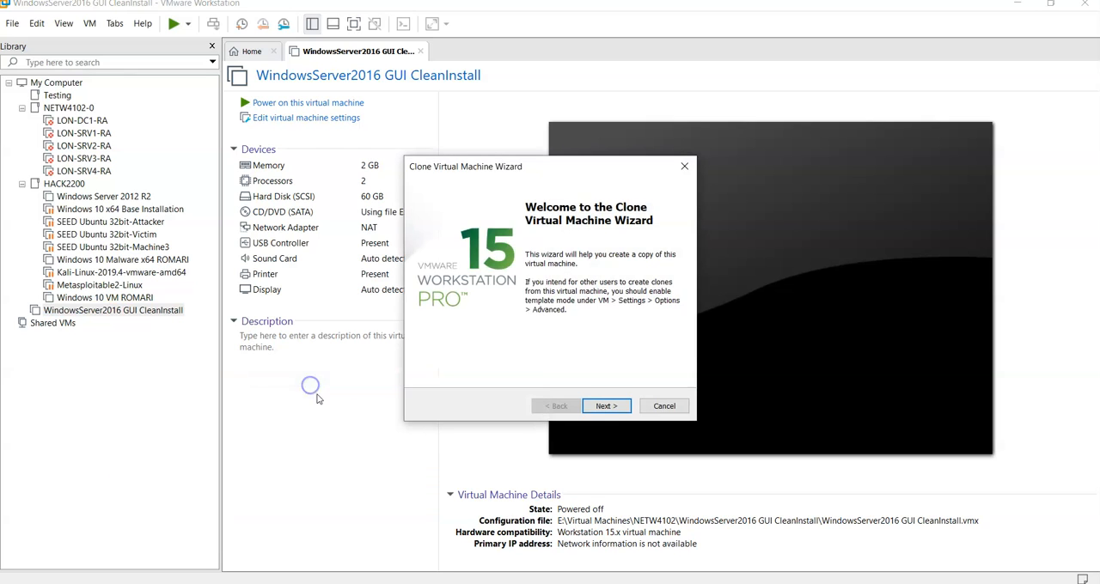
left_click(606, 405)
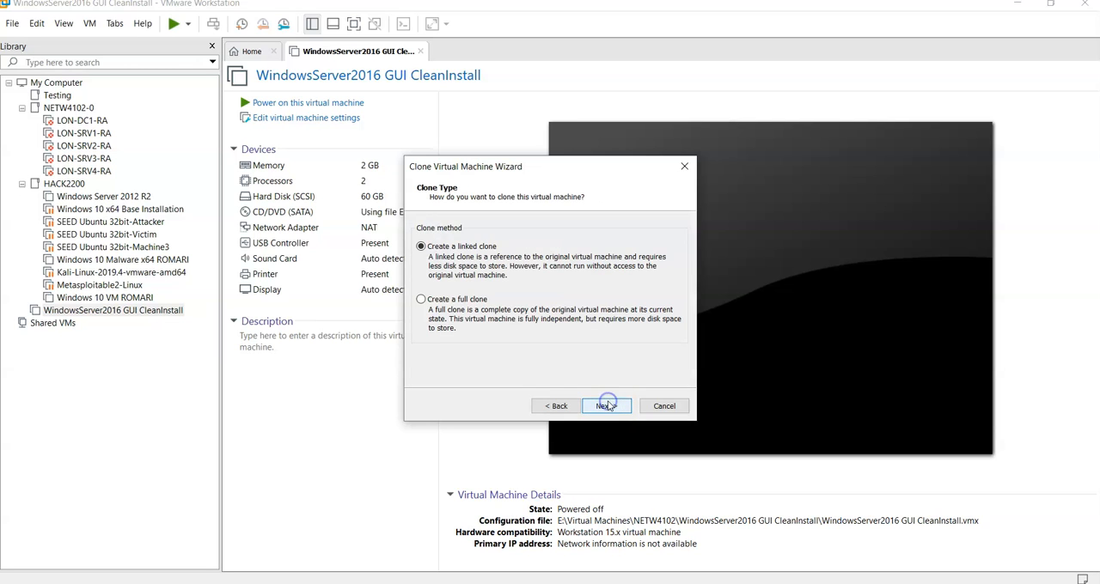
left_click(464, 301)
left_click(600, 411)
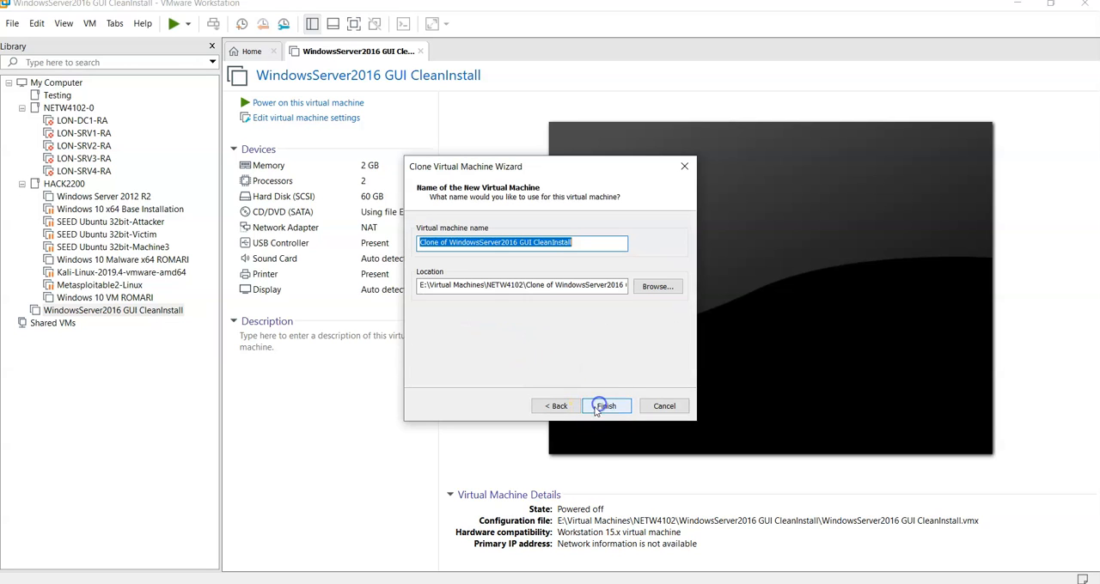
type("Wo")
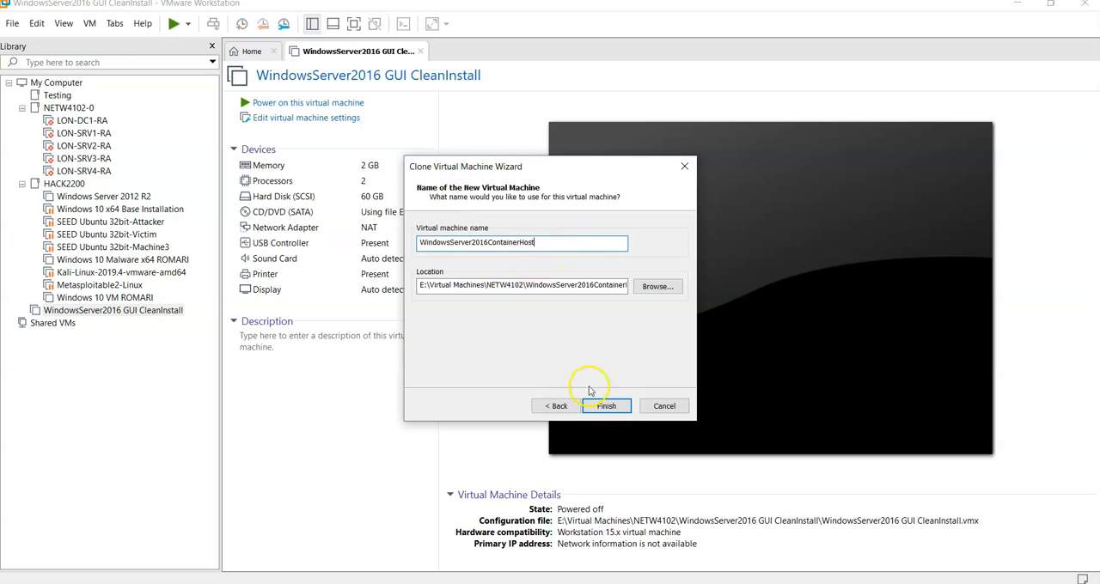
left_click(623, 412)
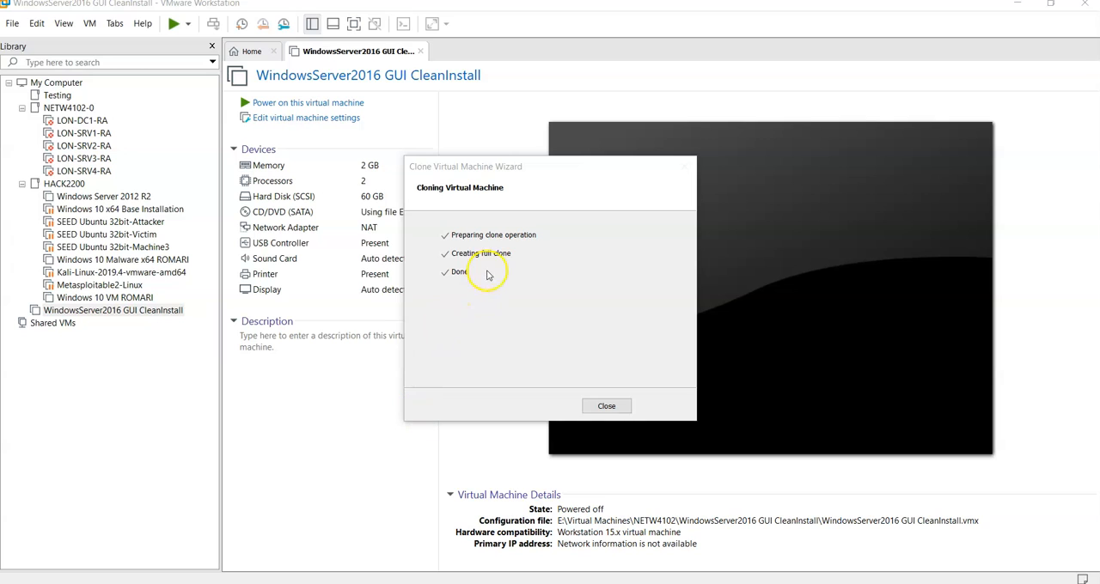
left_click(604, 407)
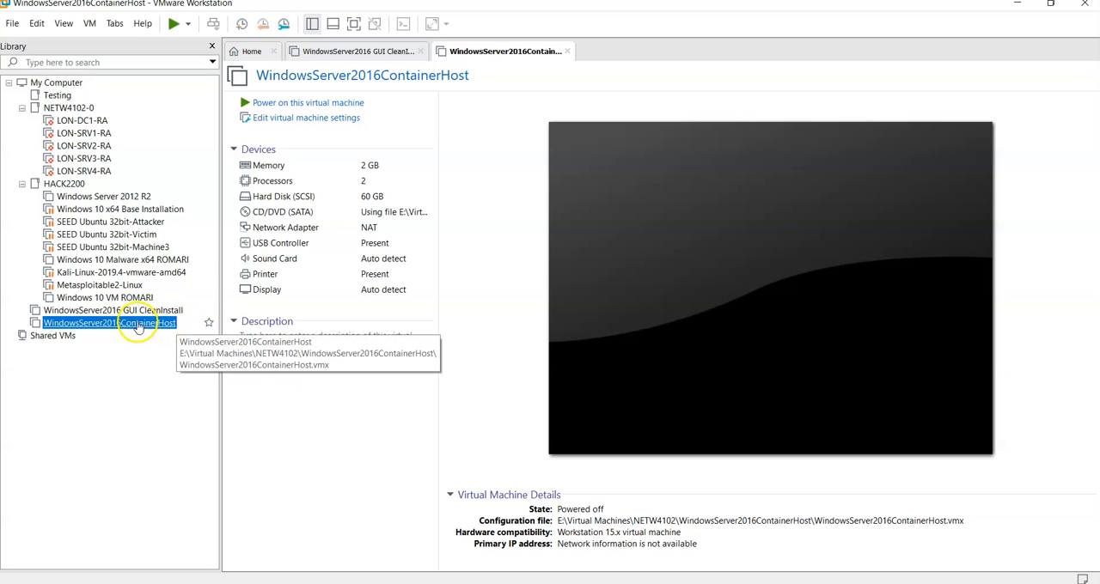
Step: Enable Virtualize Intel VT-x/EPT or AMD-V/RVI for the processors of the WindowsServer2016ContainerHost virtual machine
left_click(91, 24)
left_click(138, 186)
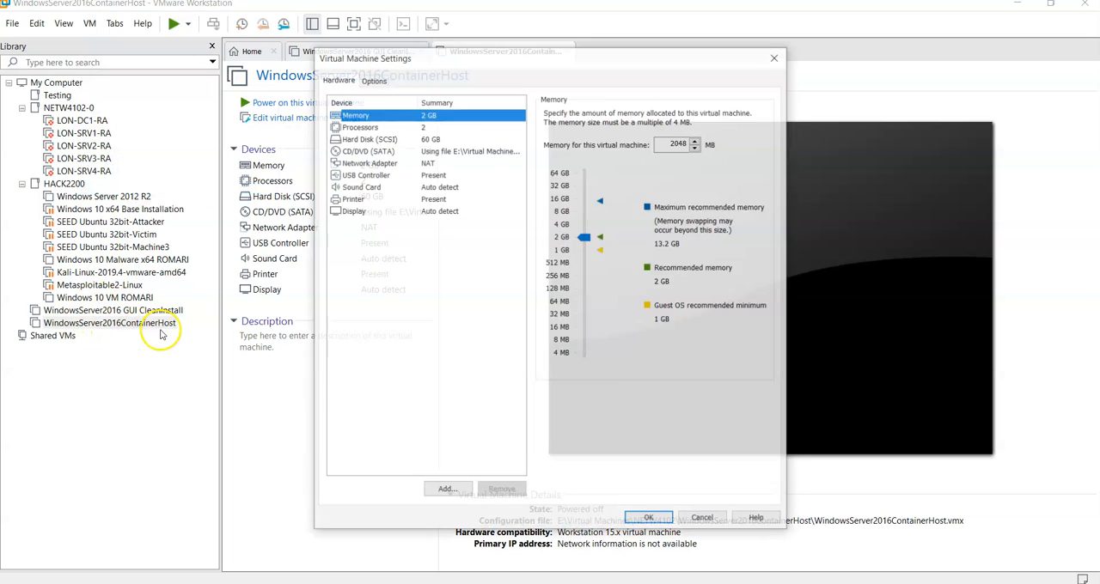
left_click(359, 127)
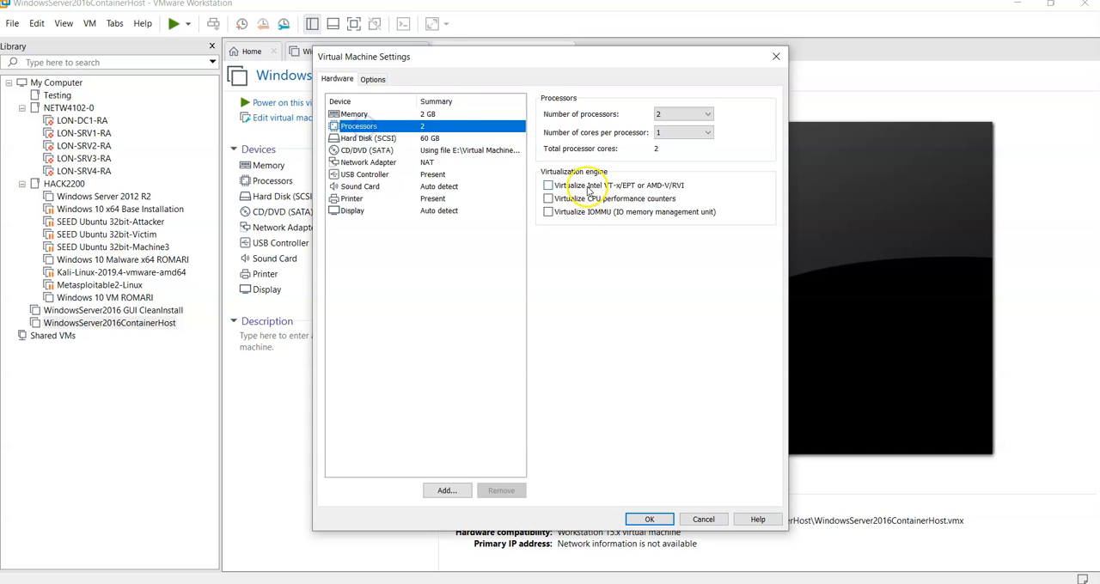
left_click(548, 186)
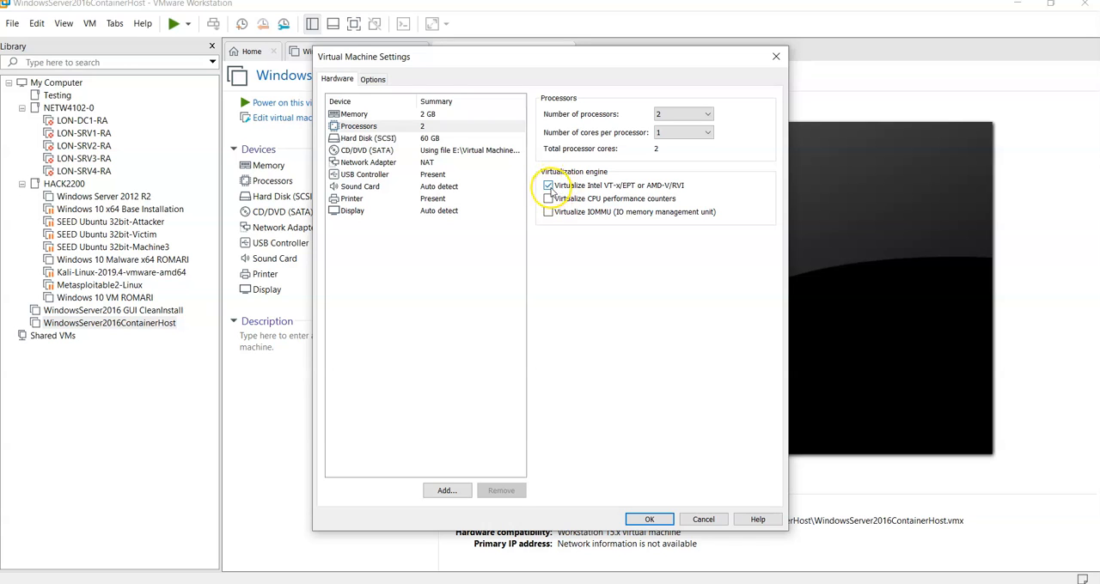
left_click(650, 519)
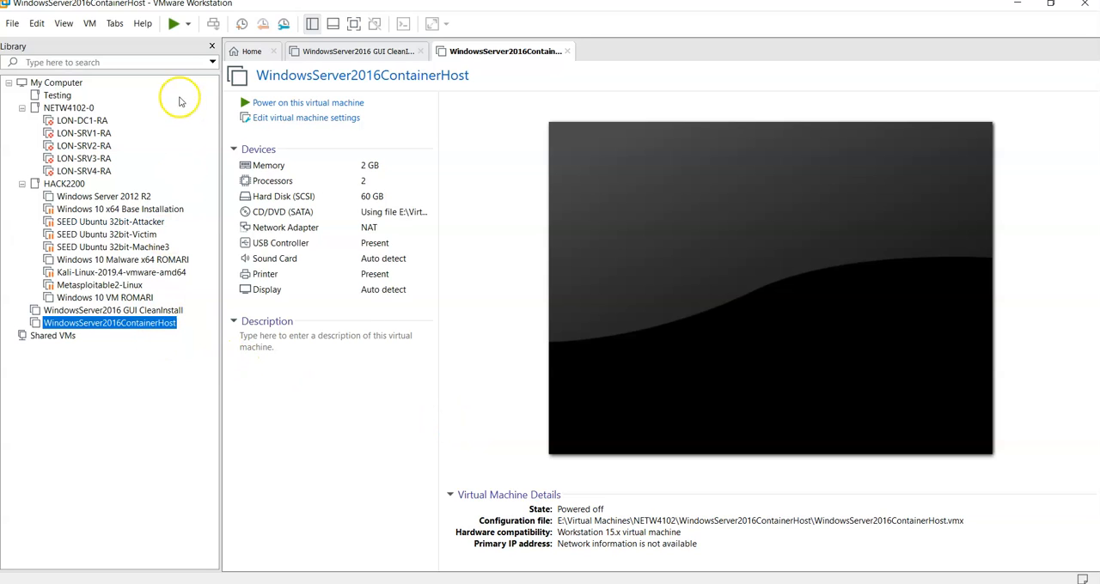
Step: Power on the WindowsServer2016ContainerHost virtual machine and sign in to Windows with the account password
left_click(173, 24)
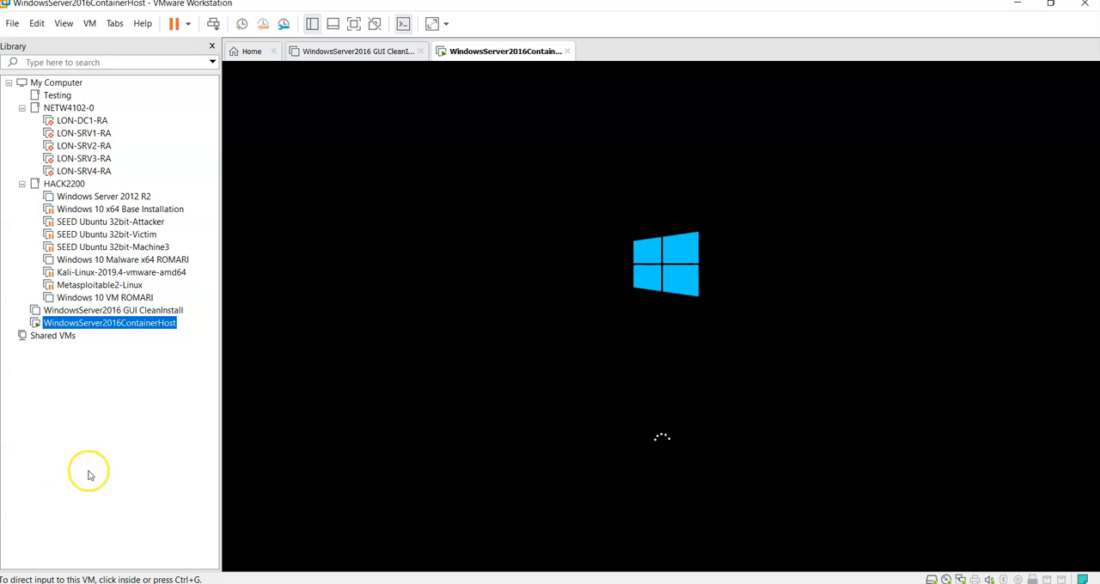
left_click(646, 356)
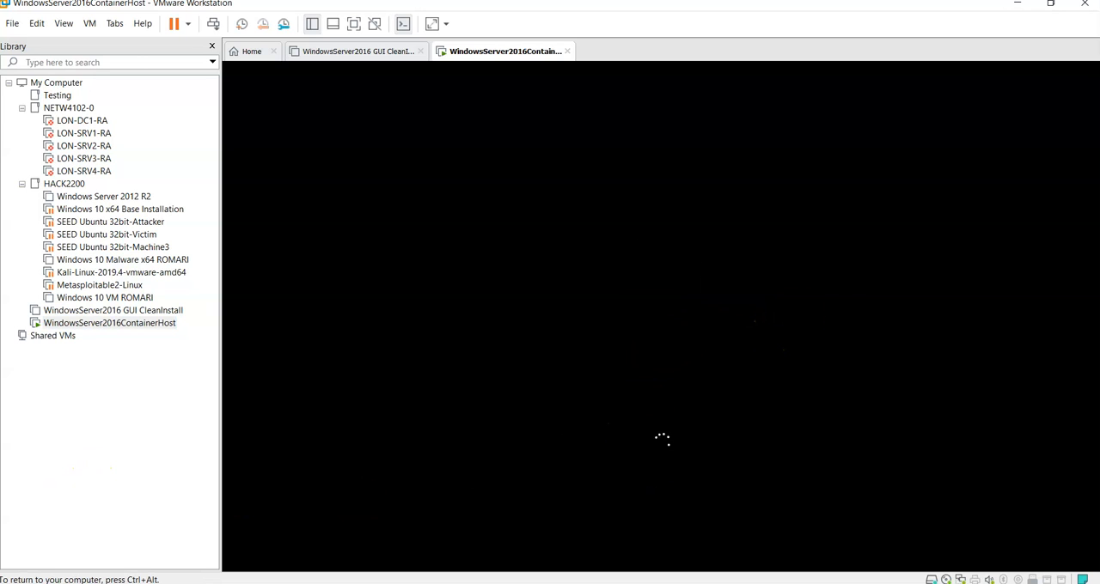
key("ctrl+alt")
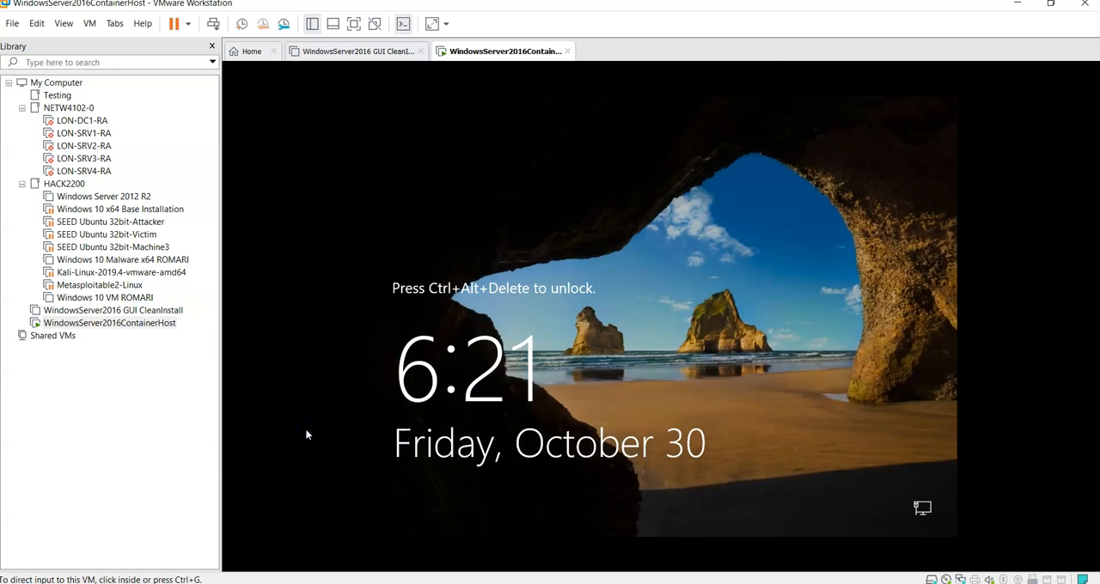
left_click(589, 418)
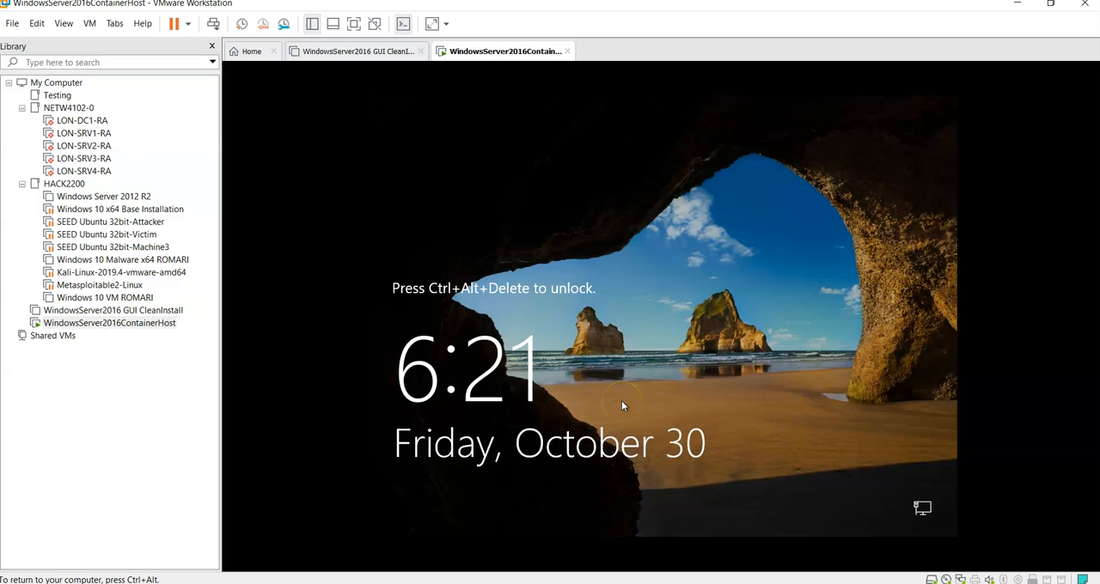
key("ctrl+alt+Insert")
type("Pa$$w0rd")
key("Return")
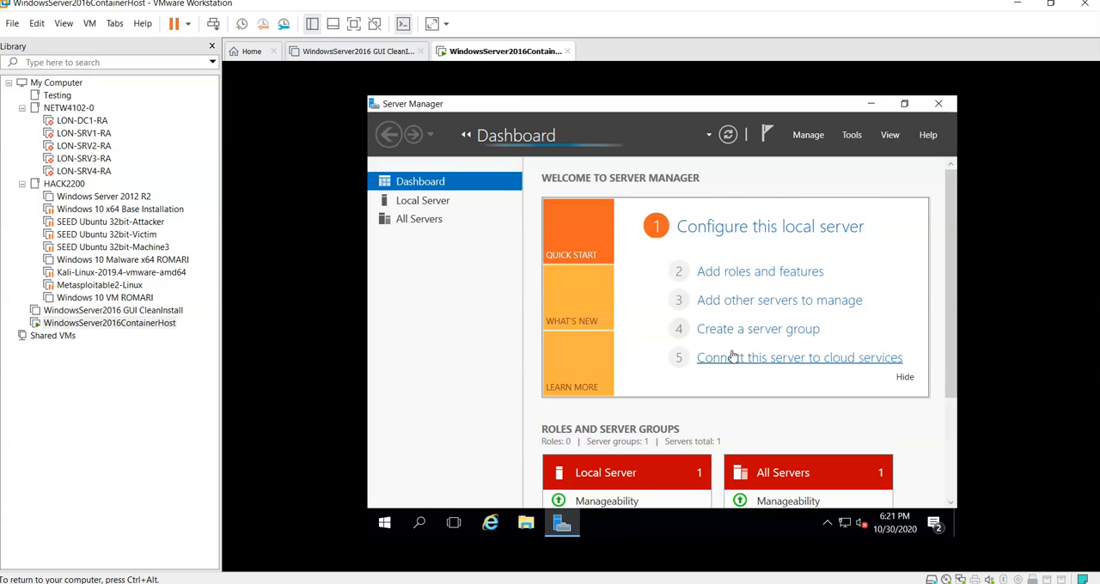
left_click(796, 389)
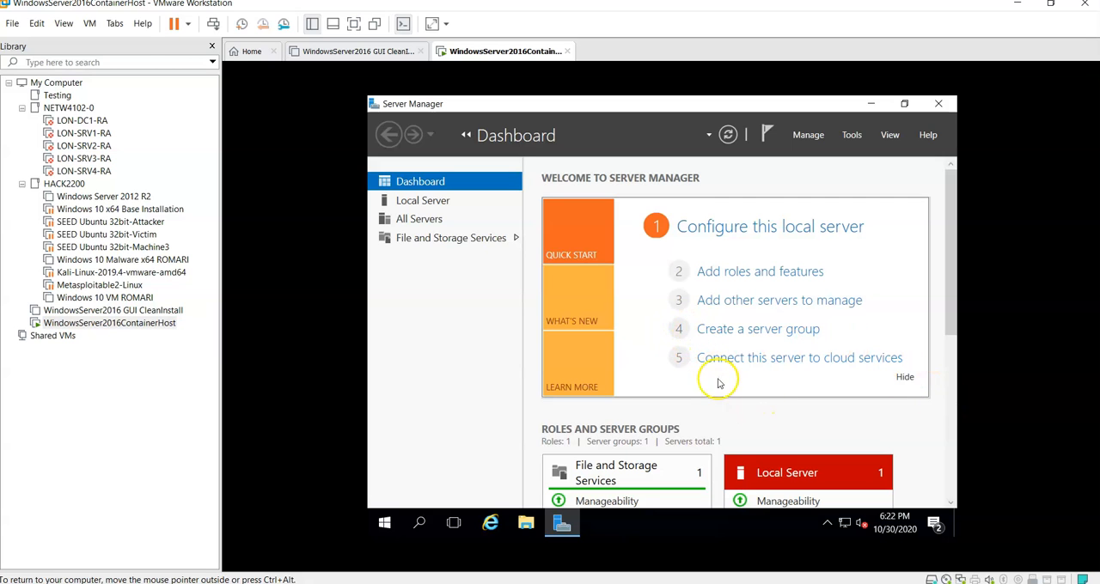
Step: Show the Local Server properties and check the guest's network configuration by running ipconfig in Command Prompt
left_click(412, 206)
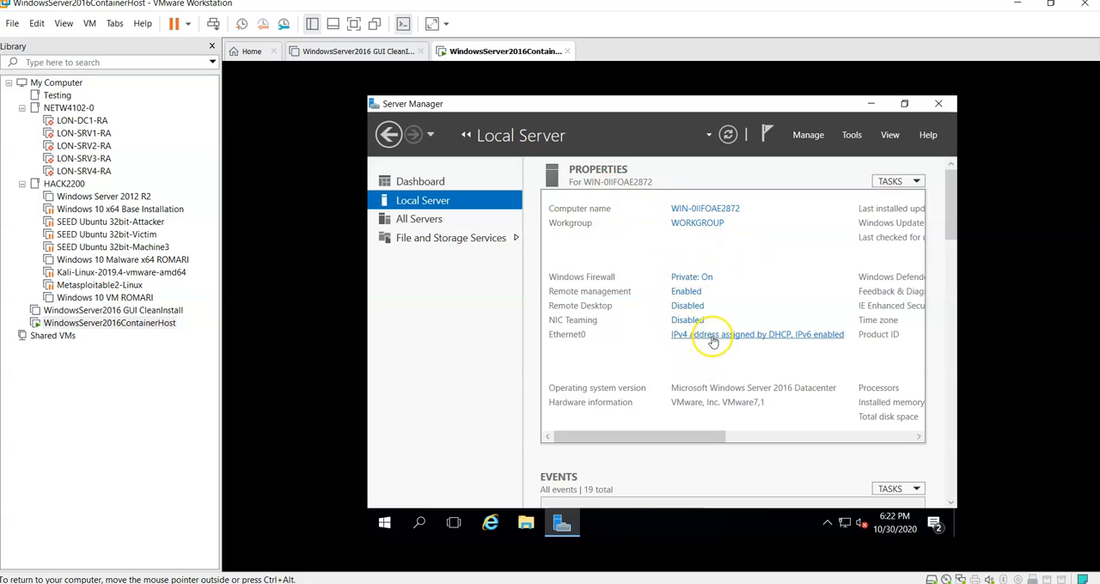
left_click(419, 527)
type("c")
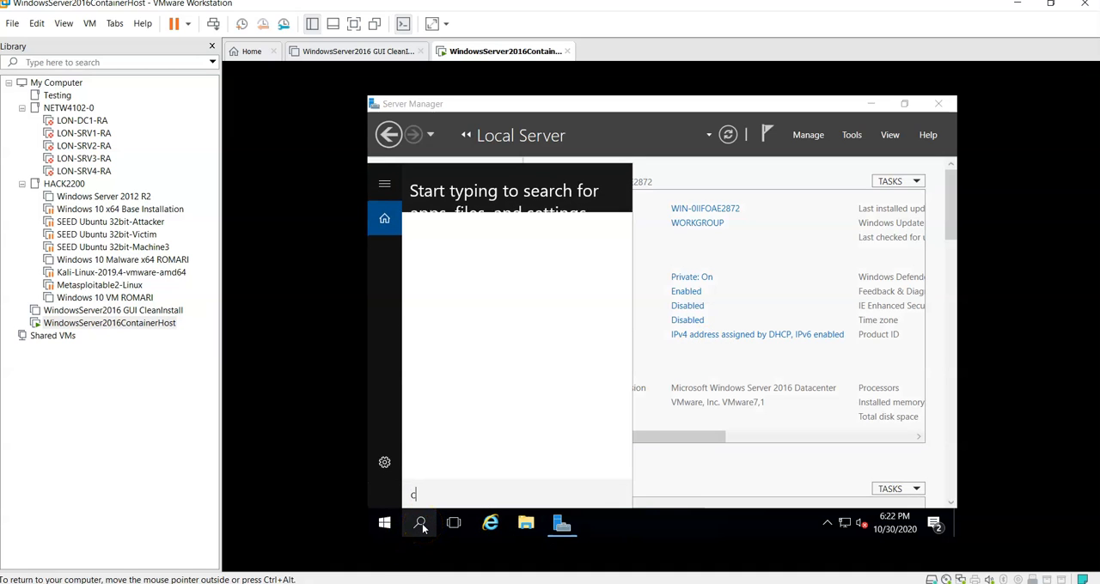
type("md")
key("Return")
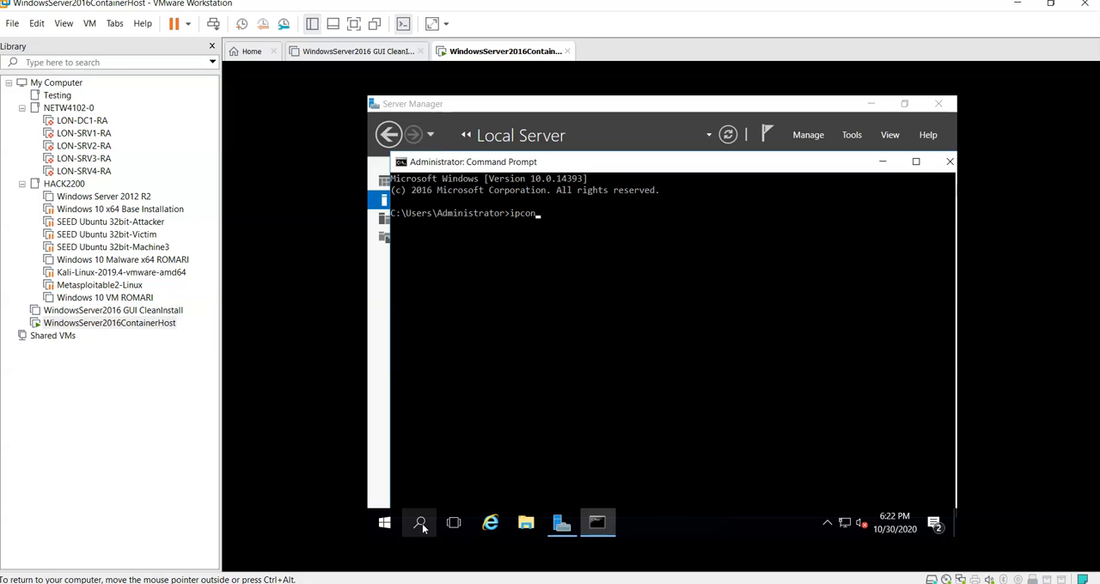
type("ipconfig")
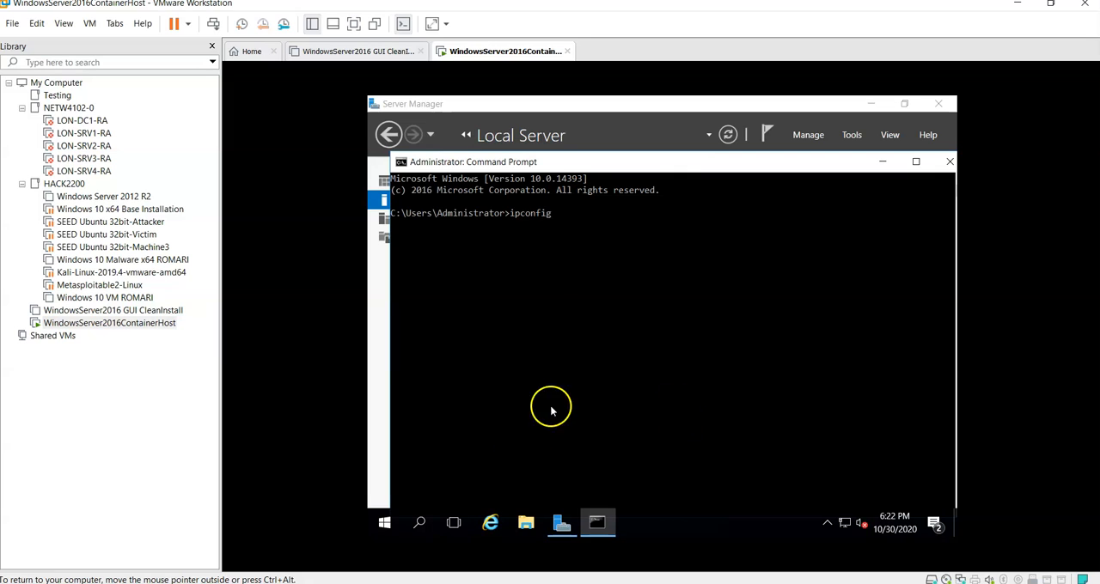
key("Return")
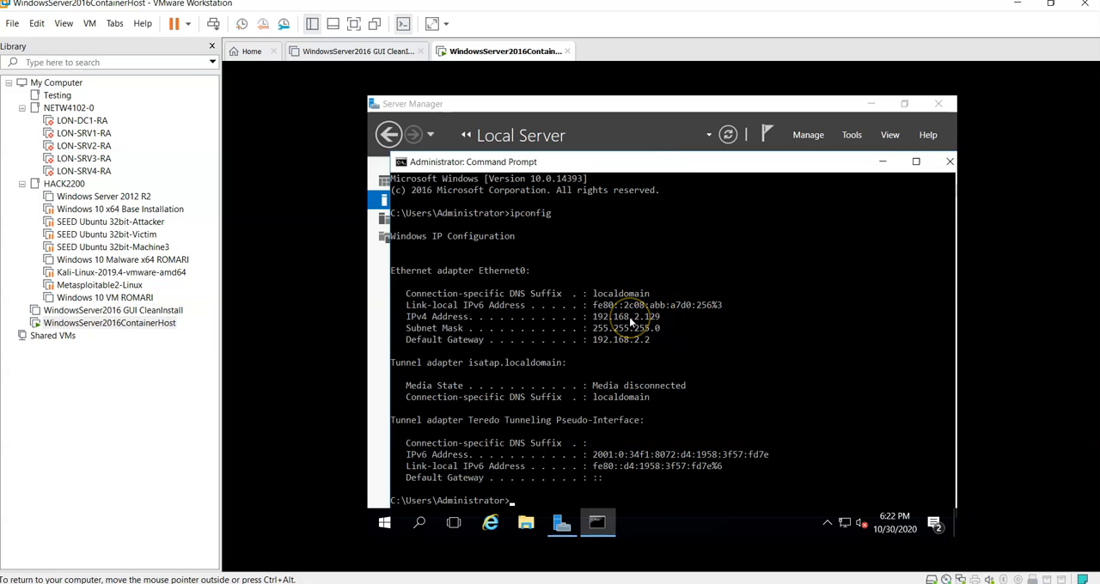
left_click(881, 162)
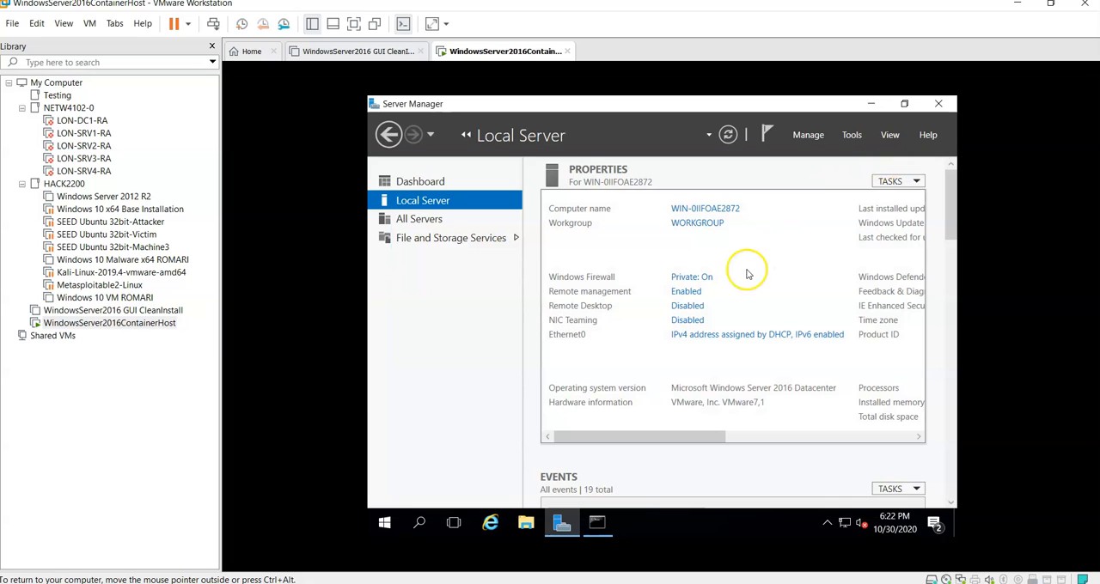
Step: Enter static IPv4 settings for Ethernet0: address 192.168.0.129, mask 255.255.255.0, gateway 192.168.2.2 and preferred DNS server 8.8.8.8
left_click(726, 339)
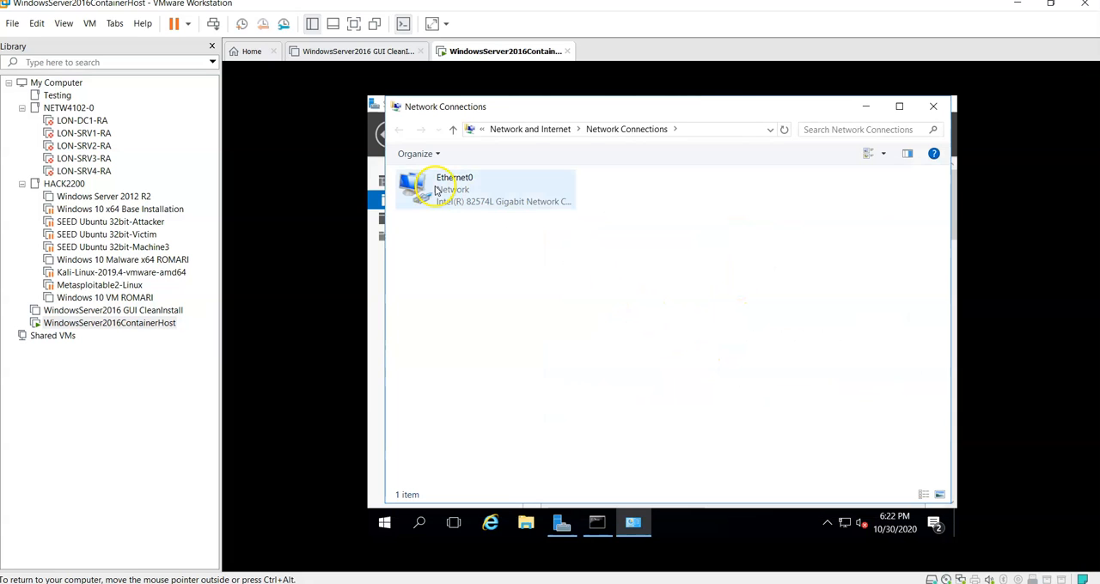
left_click(436, 189)
double_click(438, 191)
left_click(584, 416)
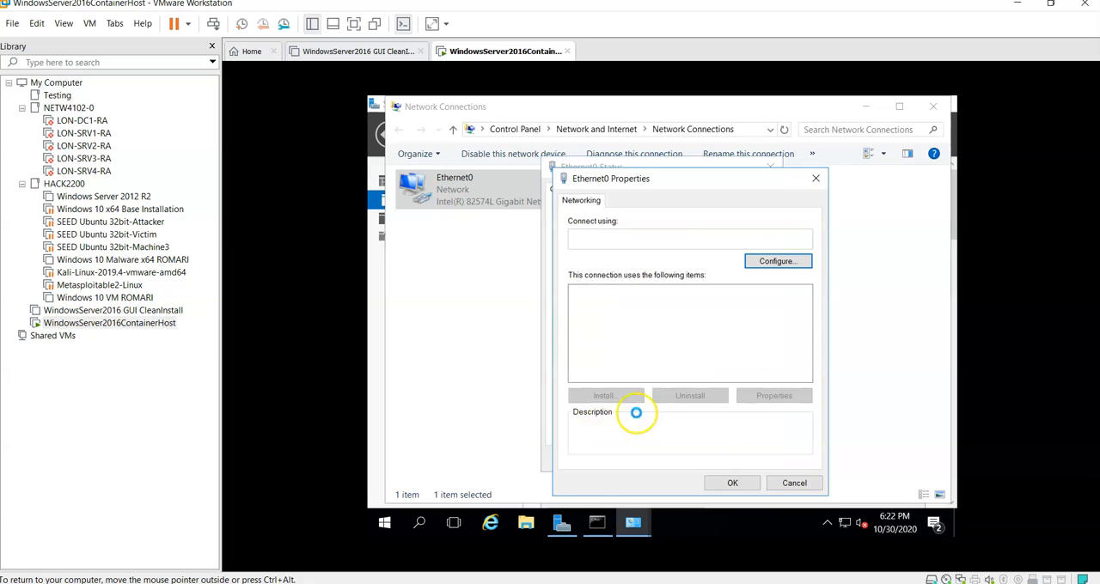
double_click(687, 327)
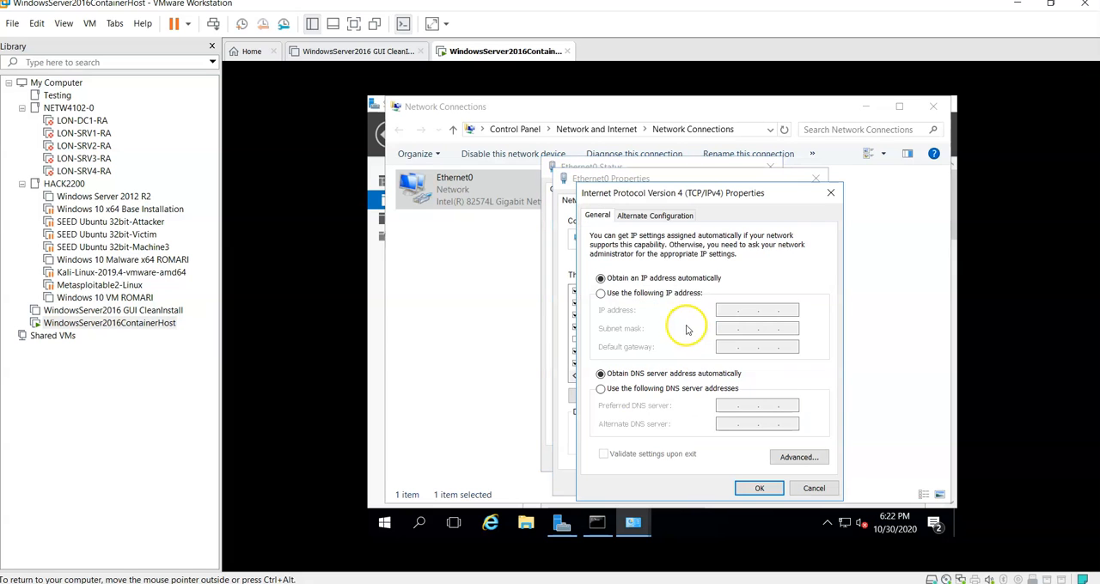
left_click(632, 294)
left_click(728, 309)
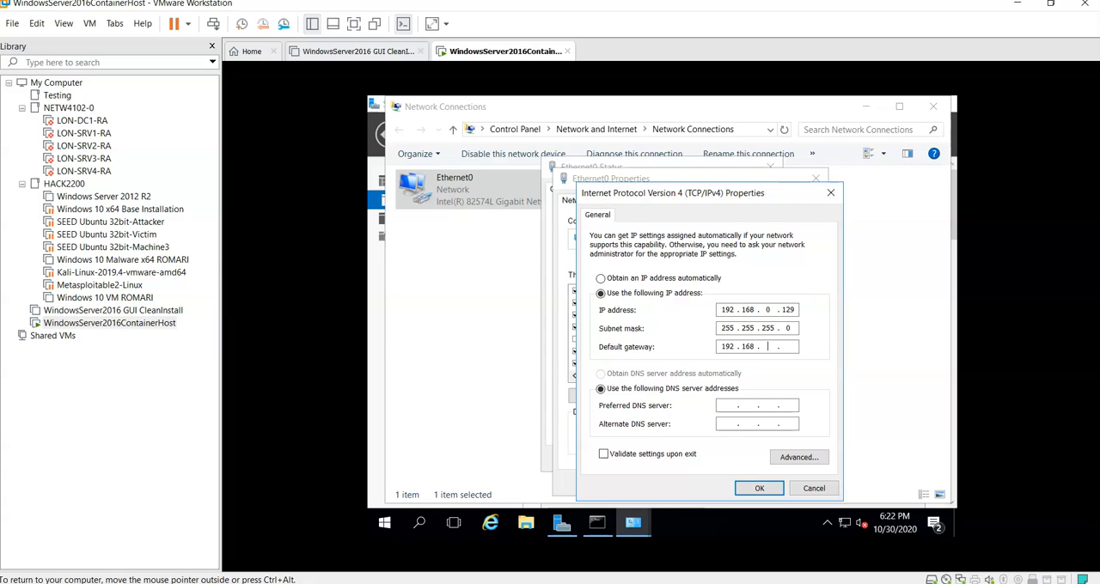
key("Tab")
left_click(746, 489)
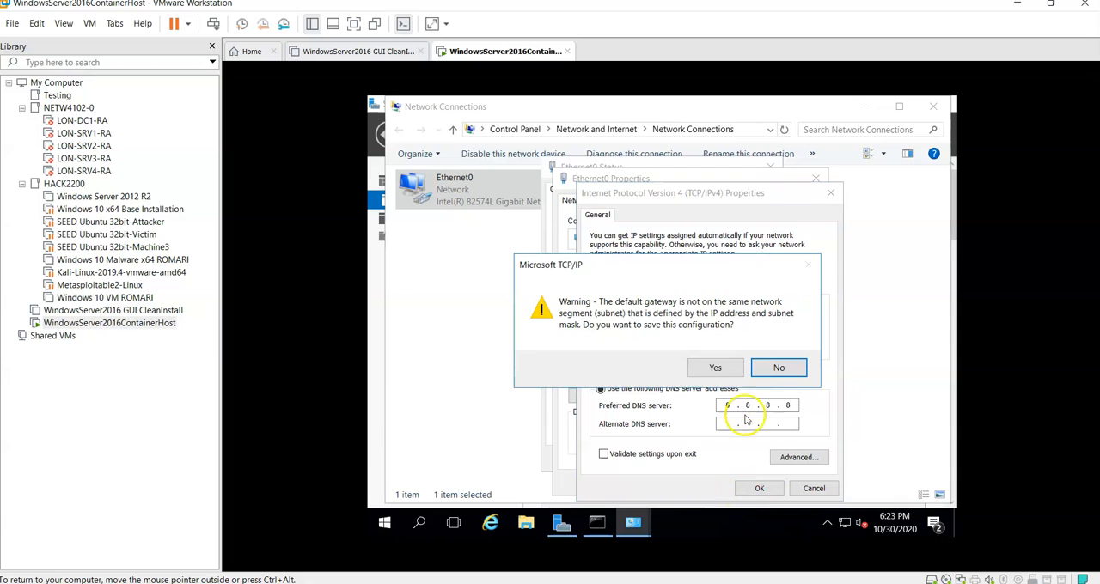
left_click(776, 367)
Step: Correct the static IP address of Ethernet0 to 192.168.2.129 and save the adapter settings
left_click(768, 310)
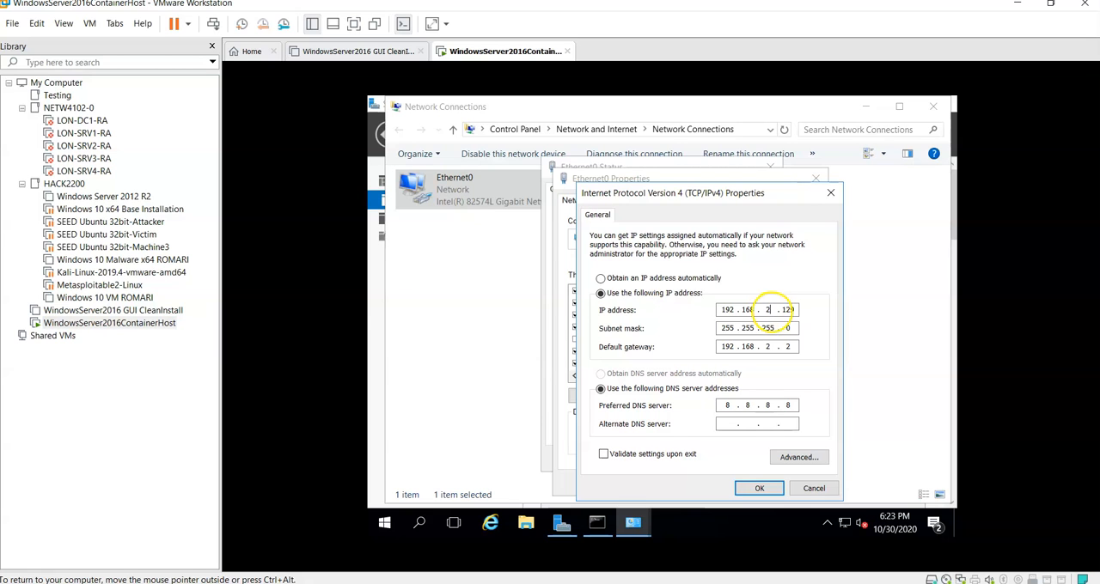
left_click(759, 488)
left_click(732, 482)
left_click(758, 462)
Step: Test the internet connection by loading the Google homepage in Internet Explorer inside the virtual machine
left_click(490, 523)
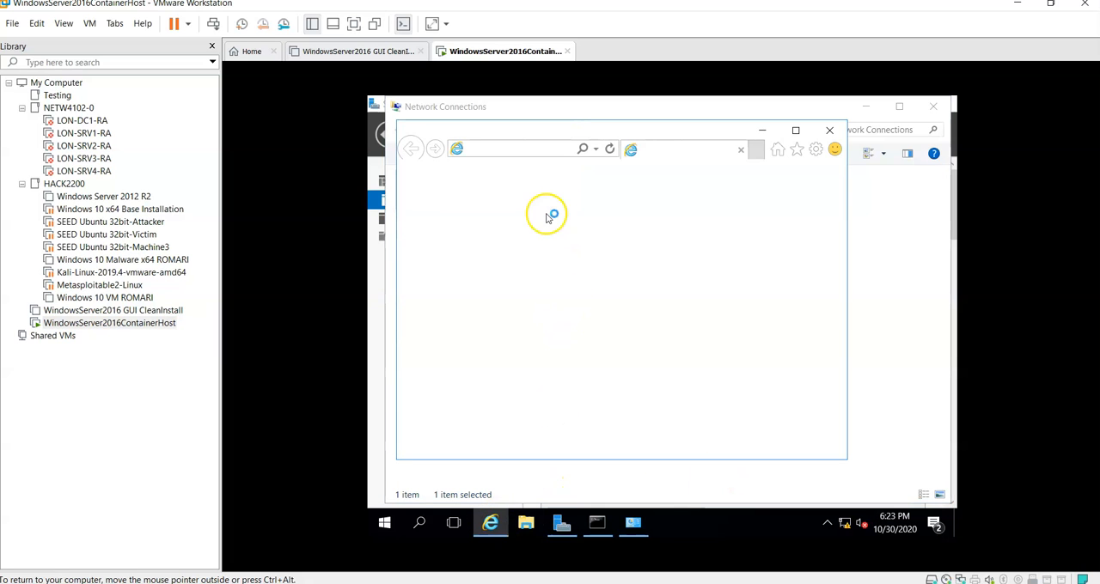
left_click(720, 416)
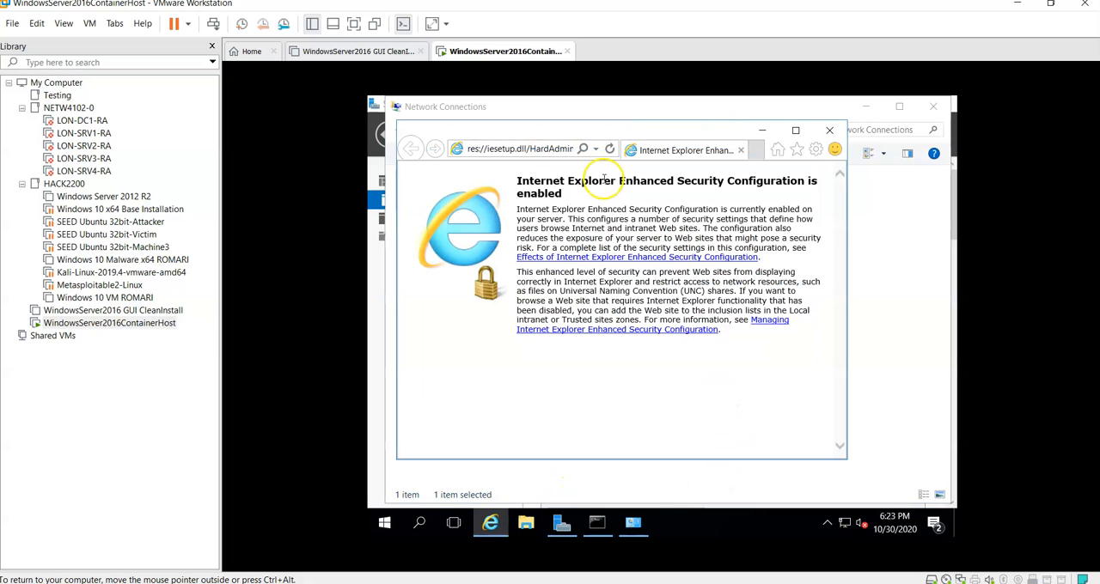
left_click(550, 149)
type("google.ca")
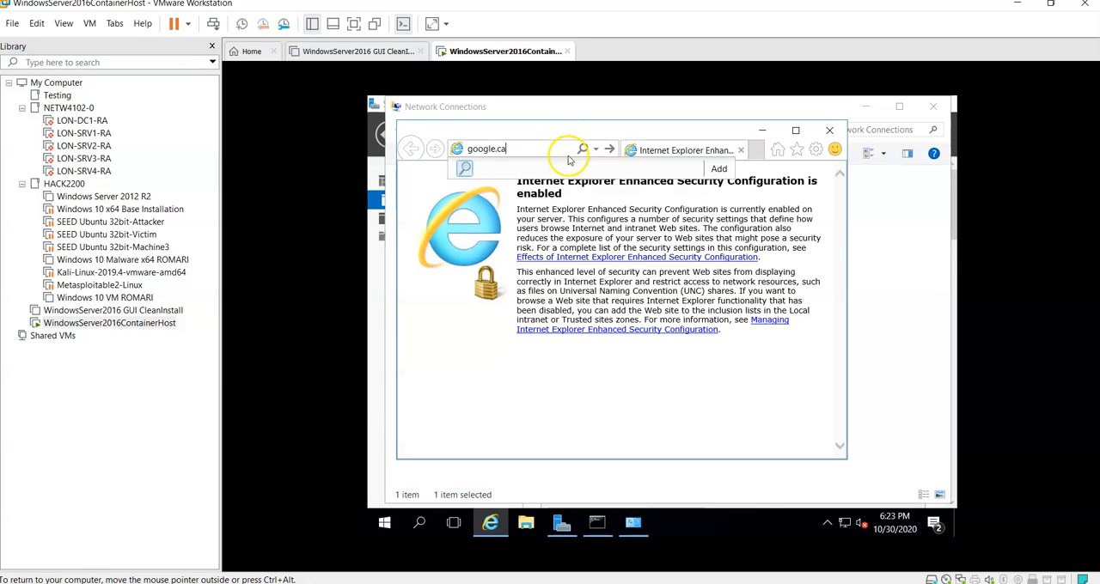
key("Return")
left_click(698, 344)
left_click(750, 211)
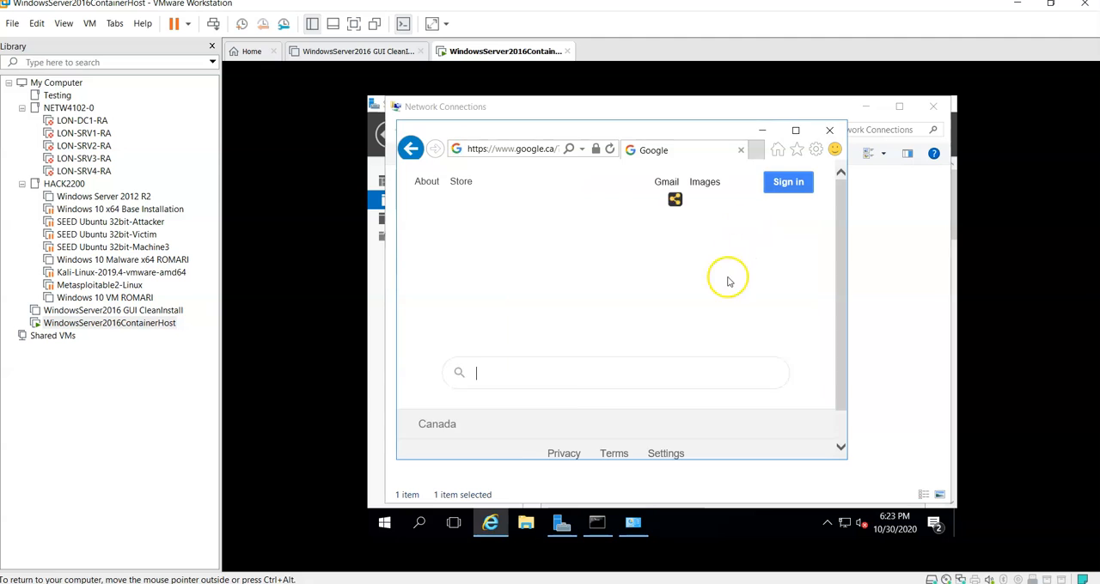
Step: Close the browser and start the Add Roles and Features Wizard from the Server Manager dashboard
left_click(829, 129)
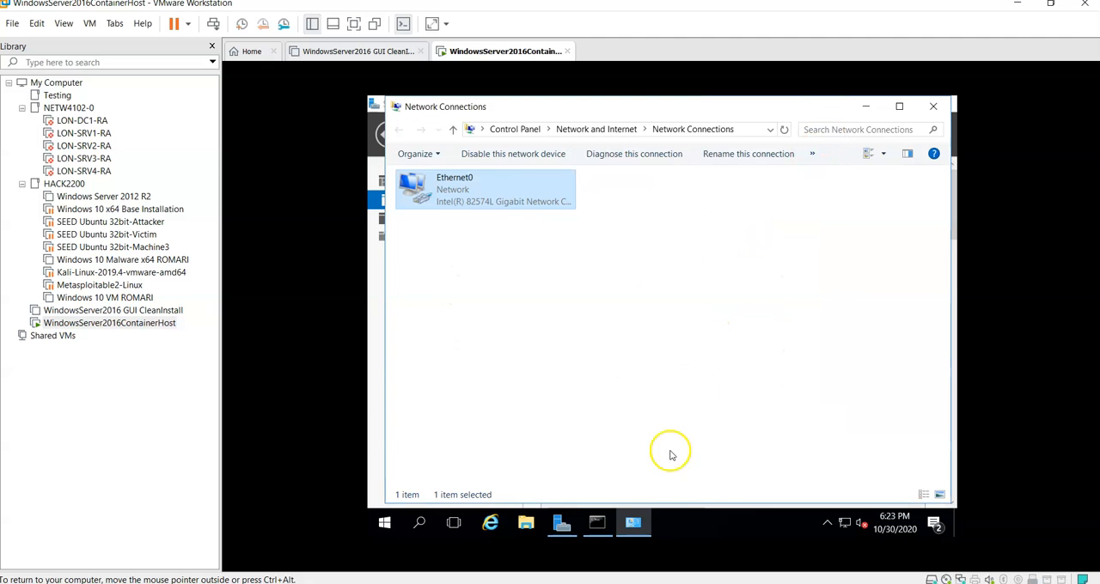
left_click(561, 525)
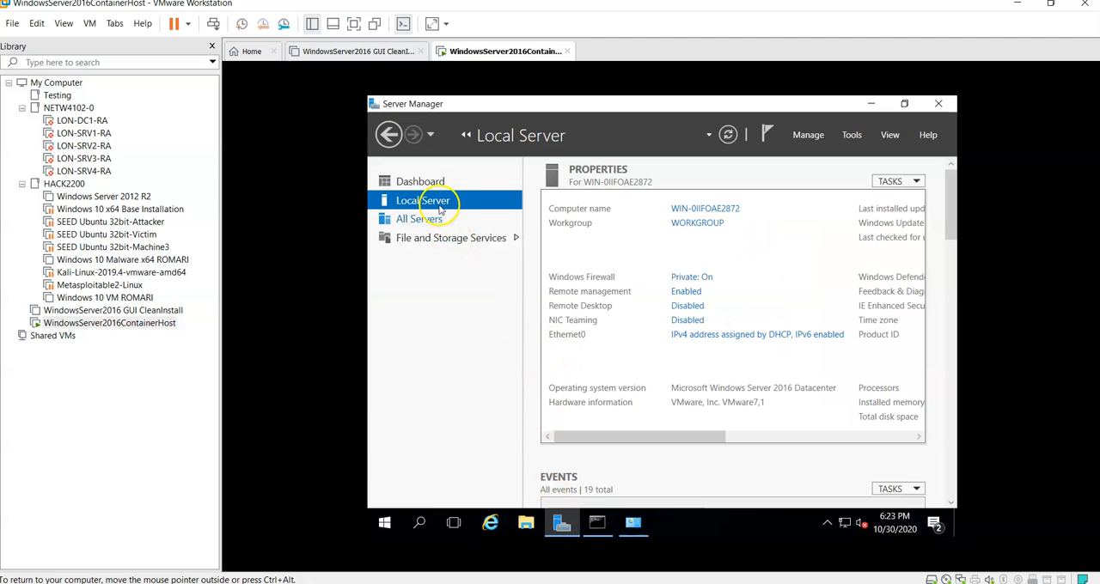
left_click(436, 186)
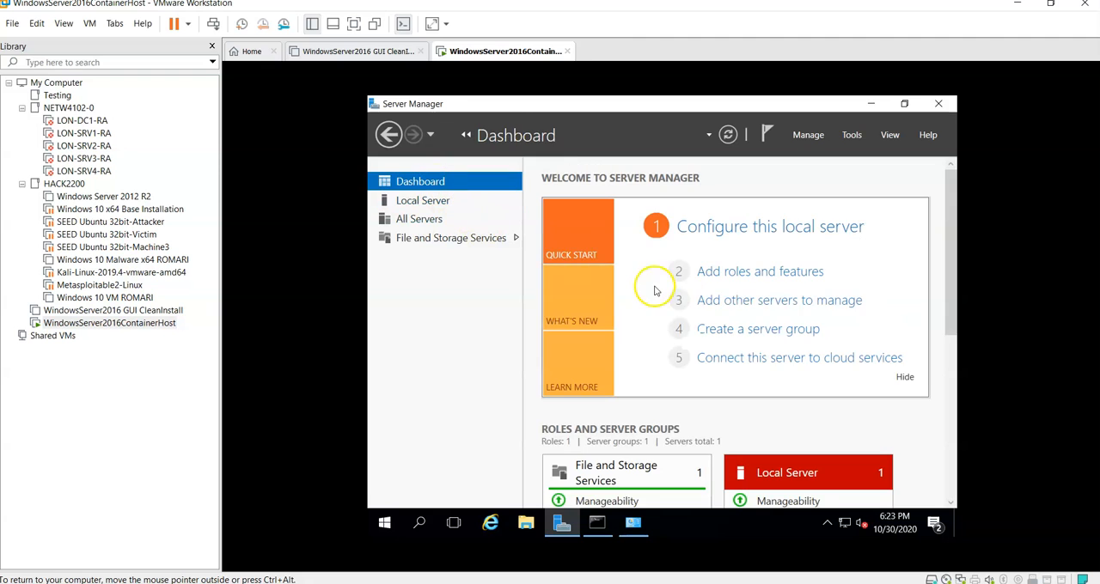
left_click(724, 273)
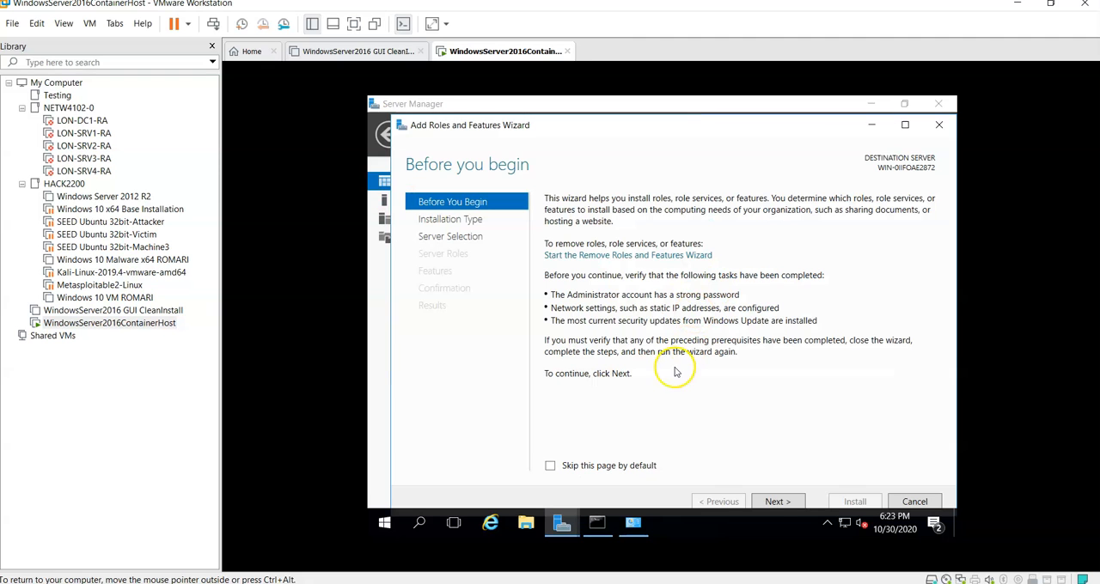
Step: Choose a role-based installation on the local server from the server pool, add no roles and select the Containers feature
left_click(773, 501)
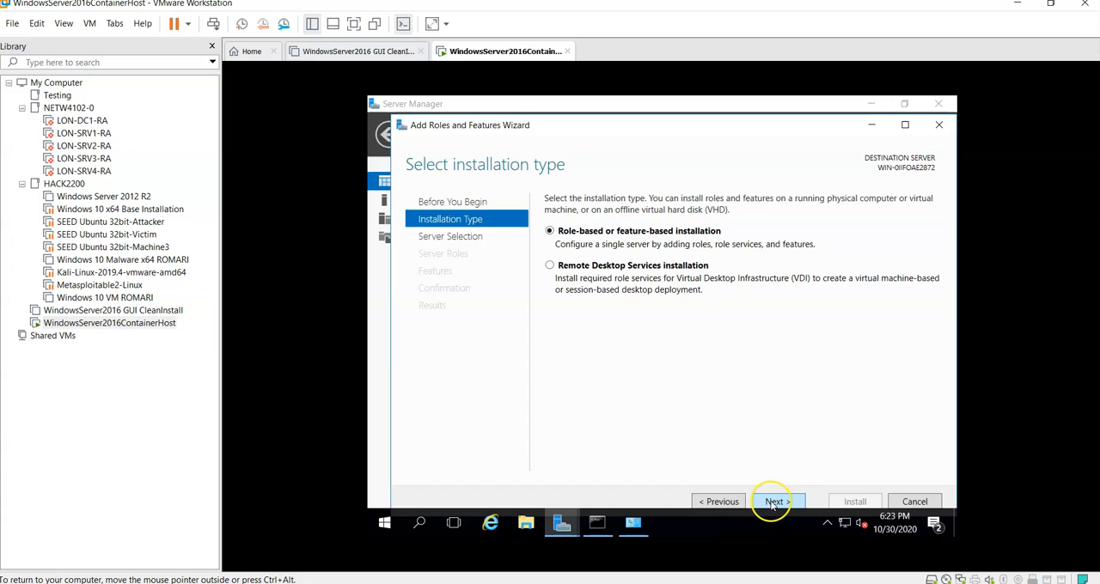
left_click(773, 502)
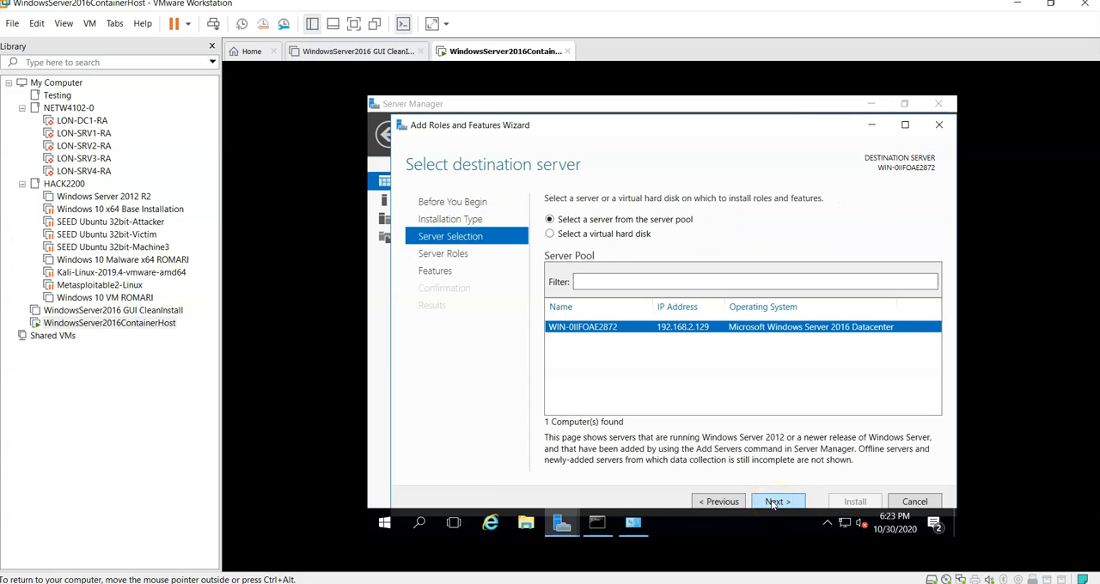
left_click(771, 504)
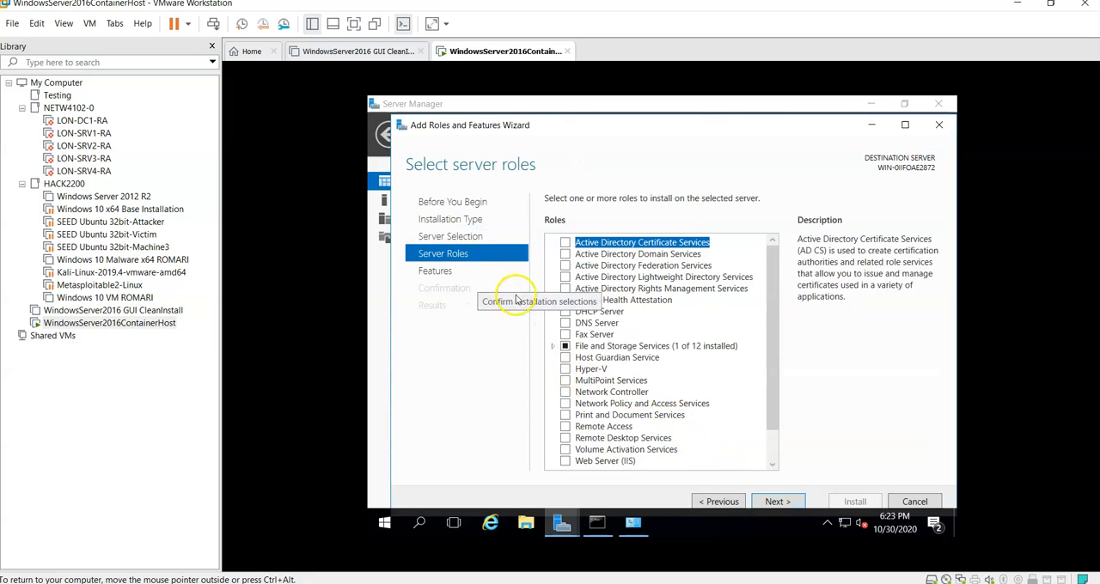
left_click(777, 502)
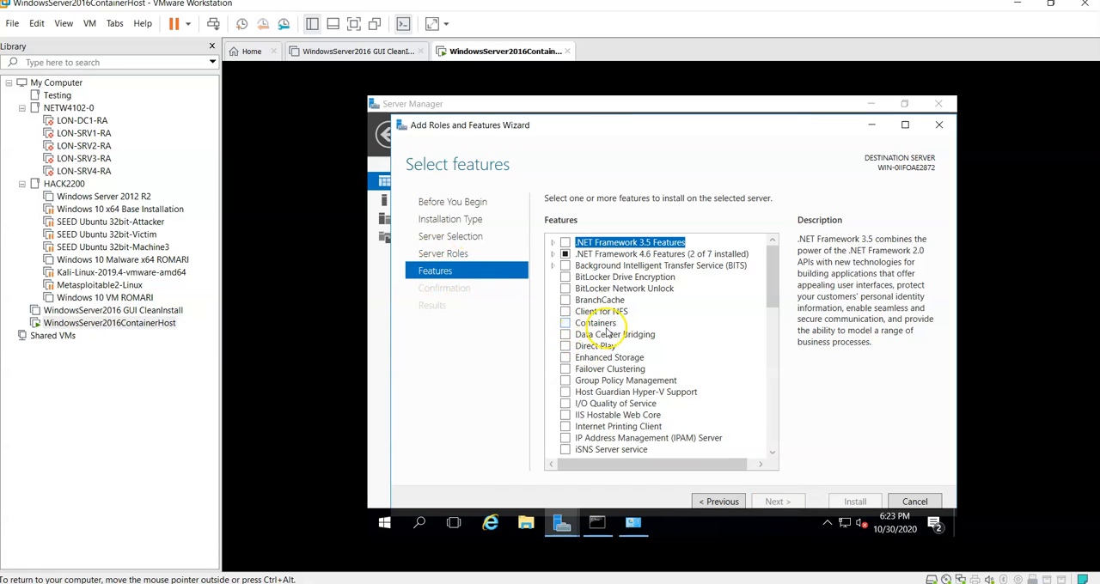
left_click(566, 323)
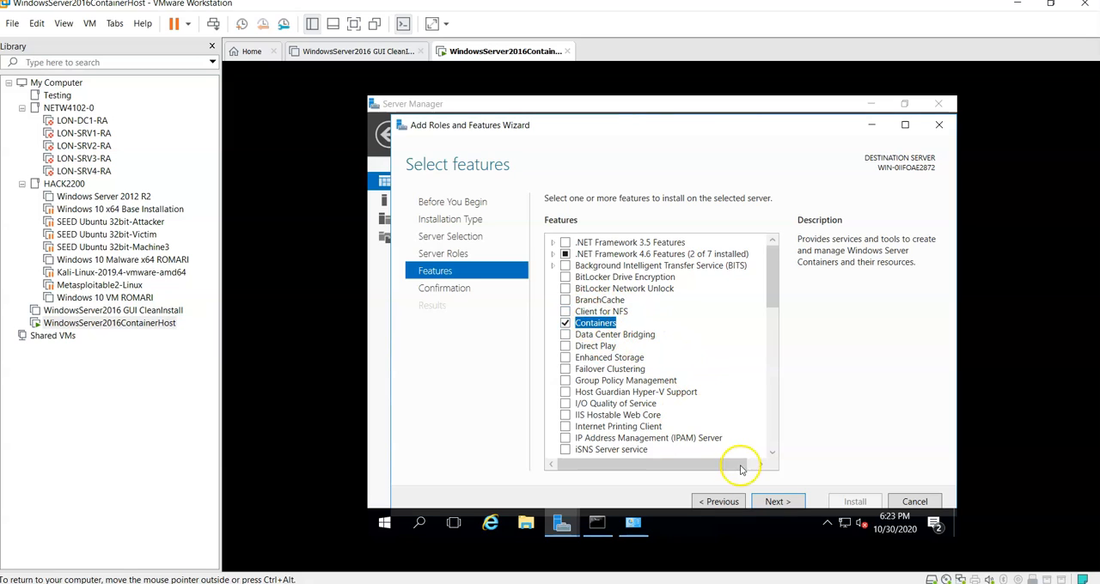
left_click(770, 502)
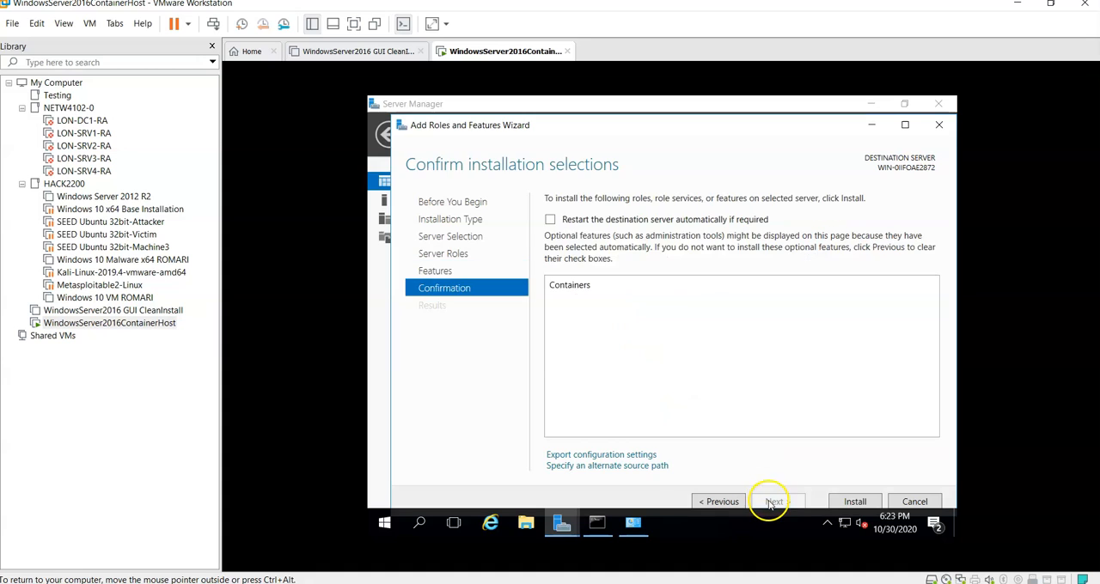
Step: Allow the destination server to restart automatically if required and install the Containers feature
left_click(549, 219)
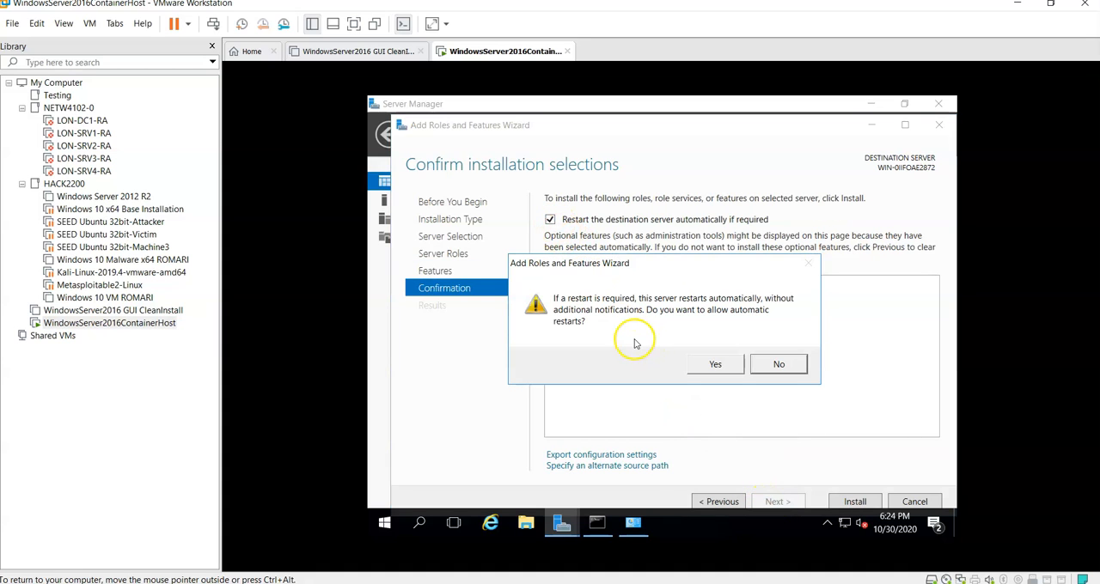
left_click(715, 365)
left_click(849, 502)
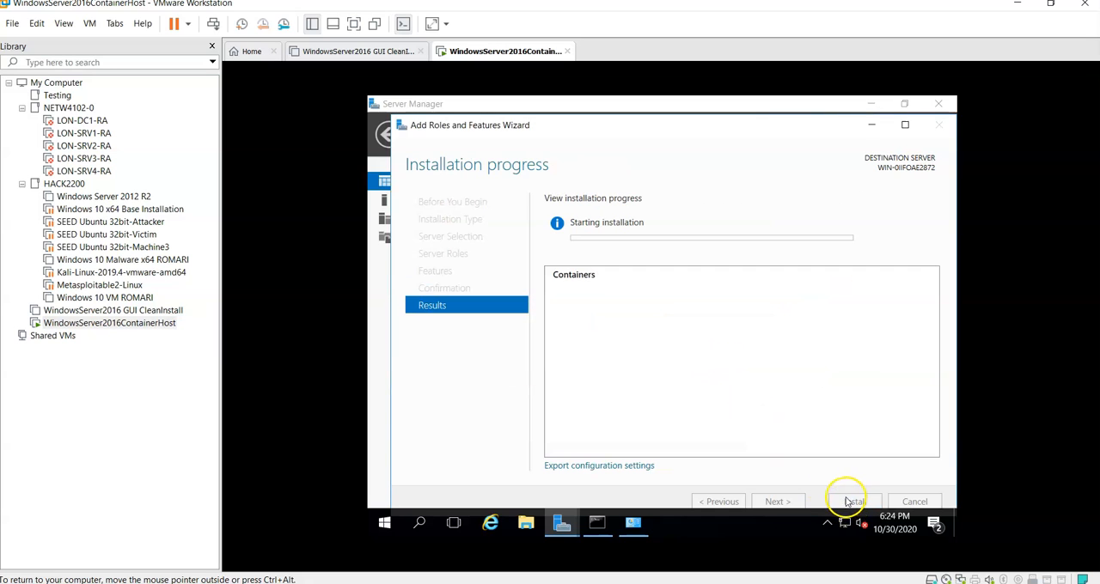
left_click(617, 323)
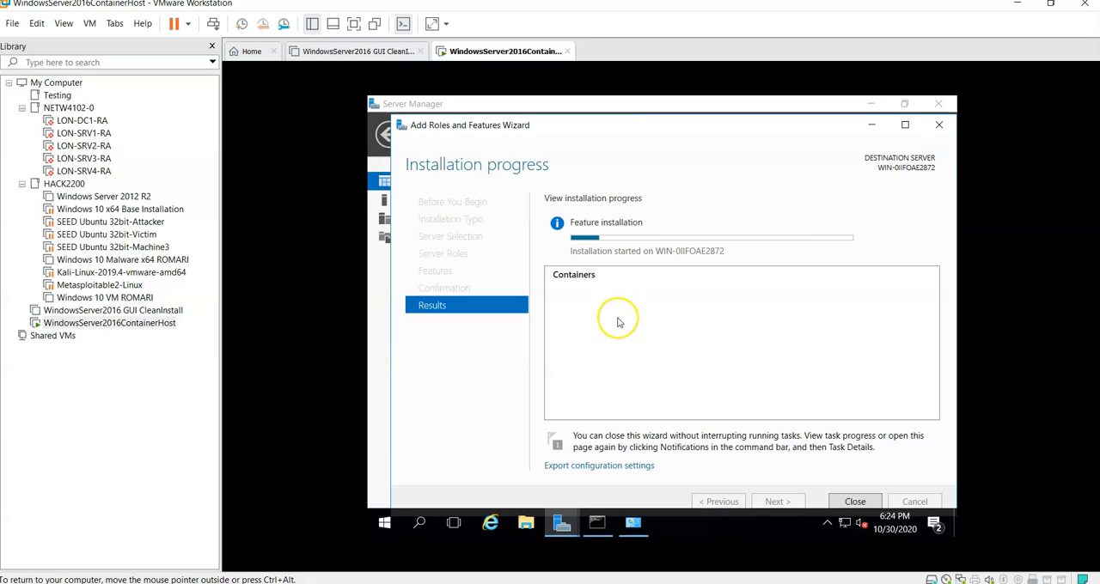
left_click_drag(550, 127, 536, 118)
left_click(729, 295)
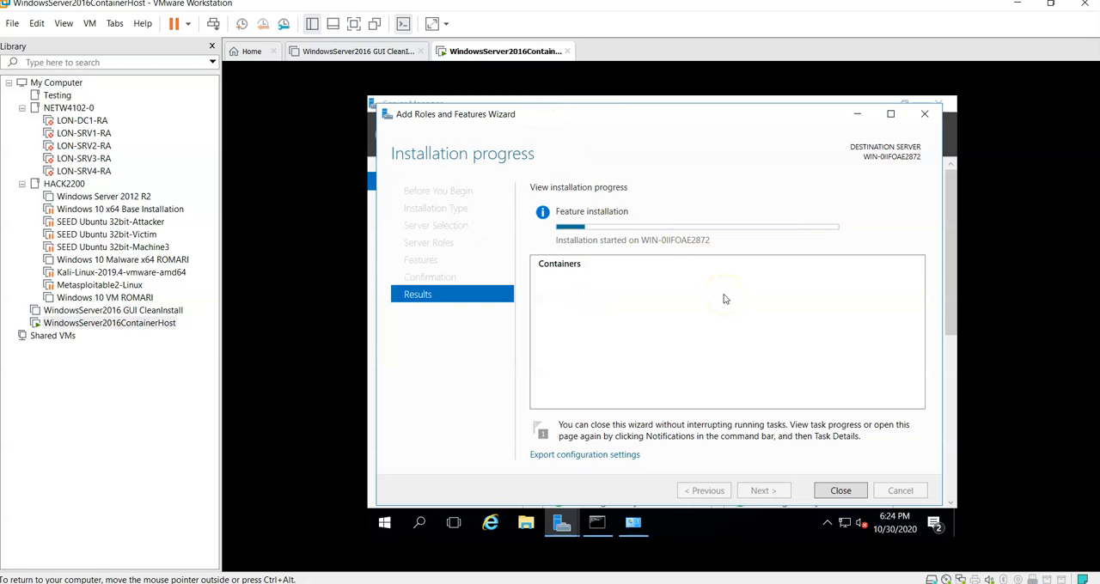
left_click(716, 337)
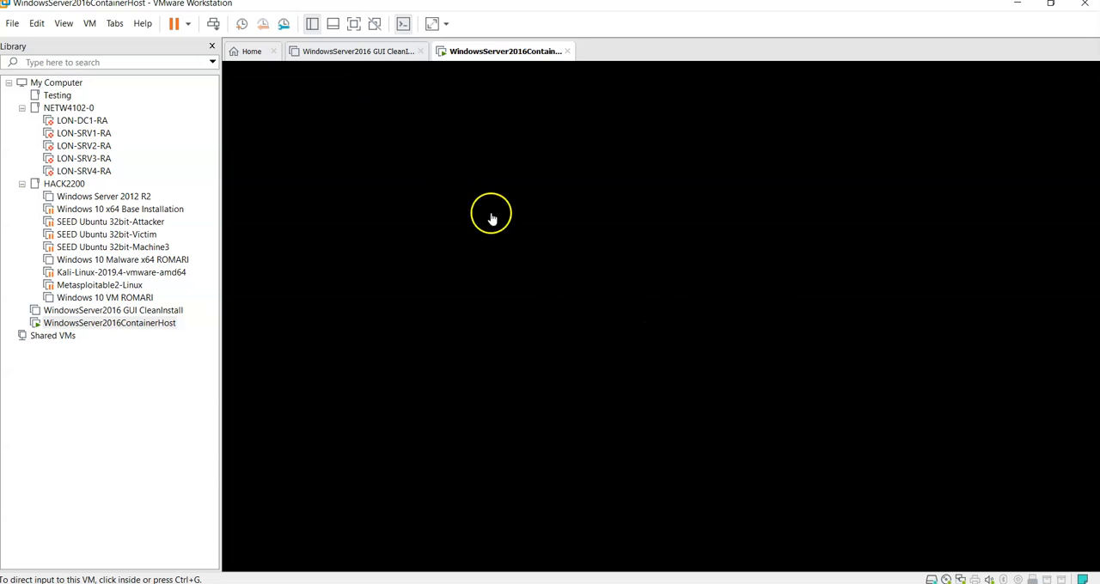
Step: Sign back in to the restarted server with the account password and close the Containers installation wizard
left_click(574, 297)
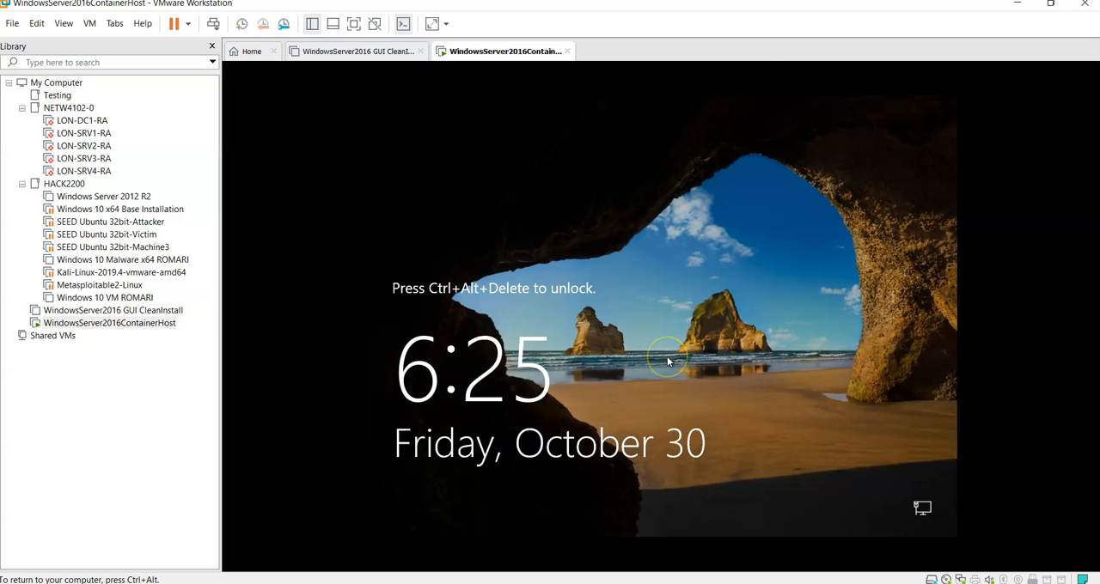
key("ctrl+alt+Insert")
type("Pa")
key("Return")
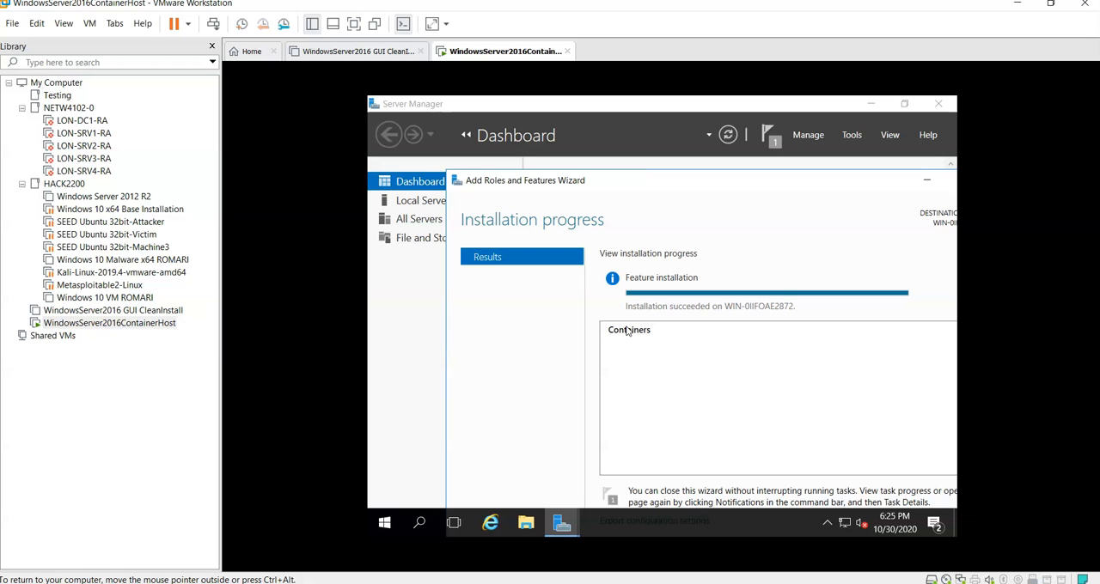
left_click_drag(622, 183, 573, 123)
left_click(851, 493)
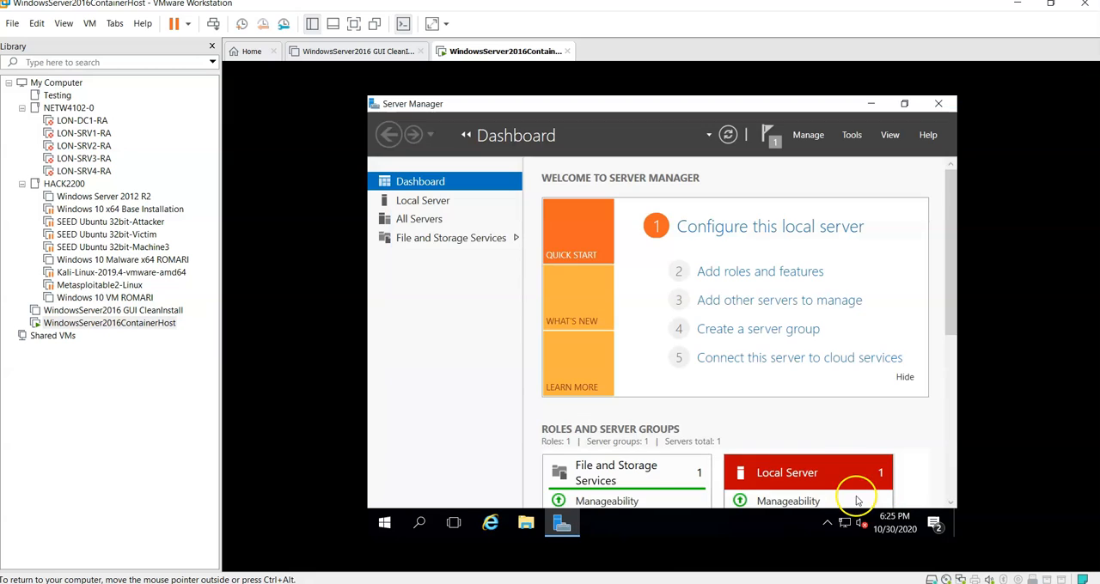